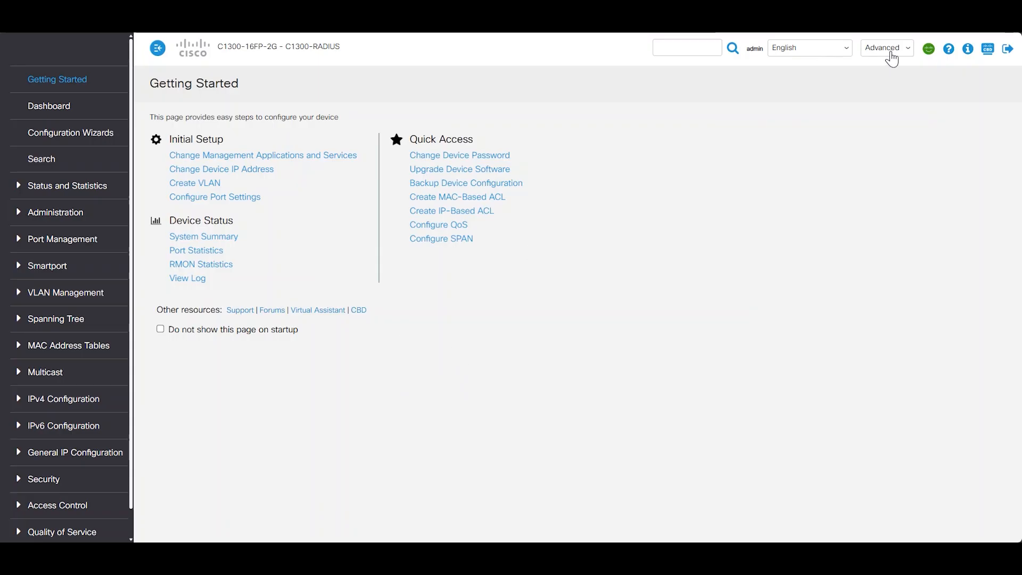
Enable RADIUS Server Status in the RADIUS Server Global Settings and apply it
scroll(58, 373, "down", 1)
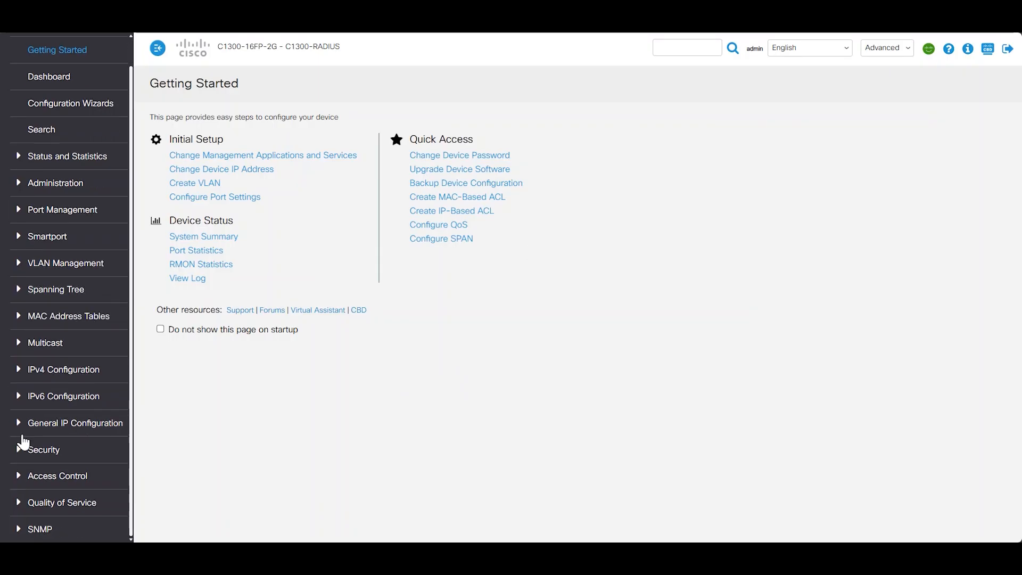
left_click(43, 450)
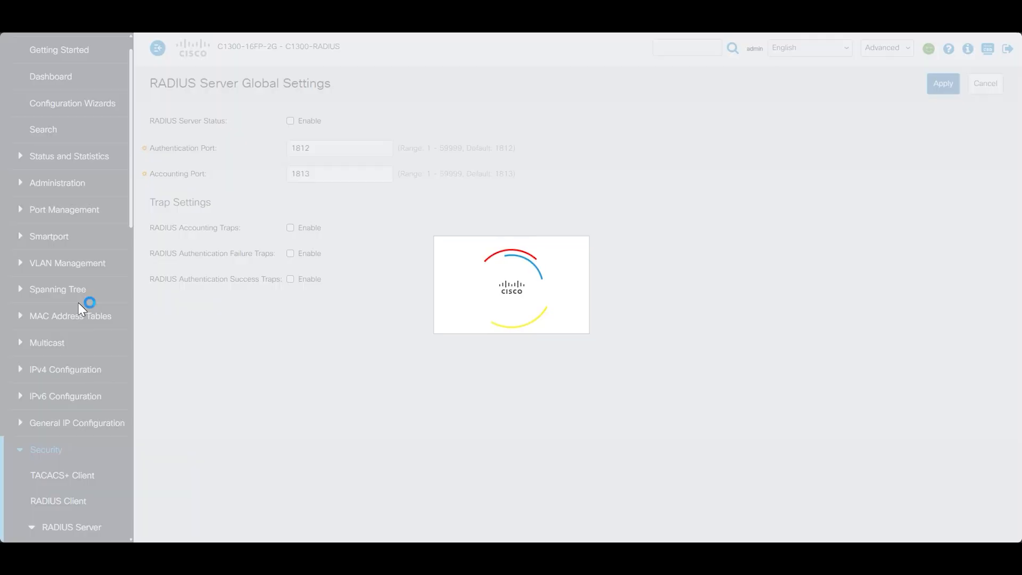
scroll(50, 365, "down", 5)
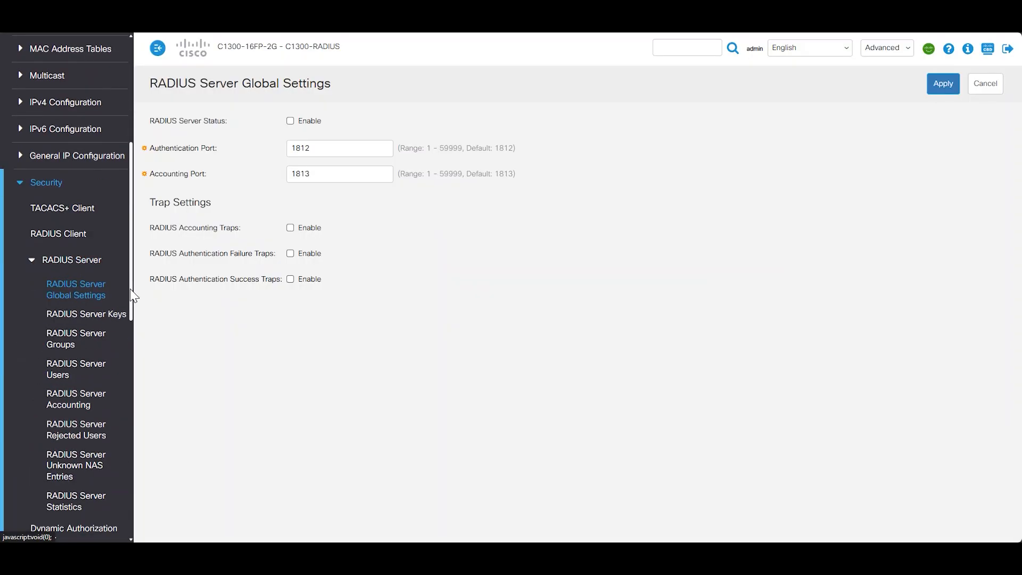
left_click(287, 122)
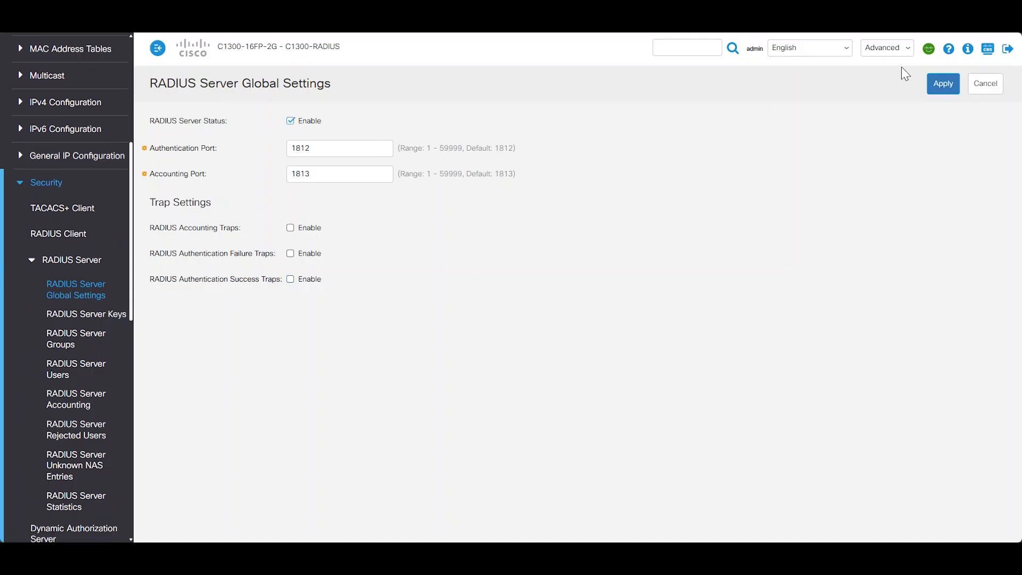
left_click(938, 88)
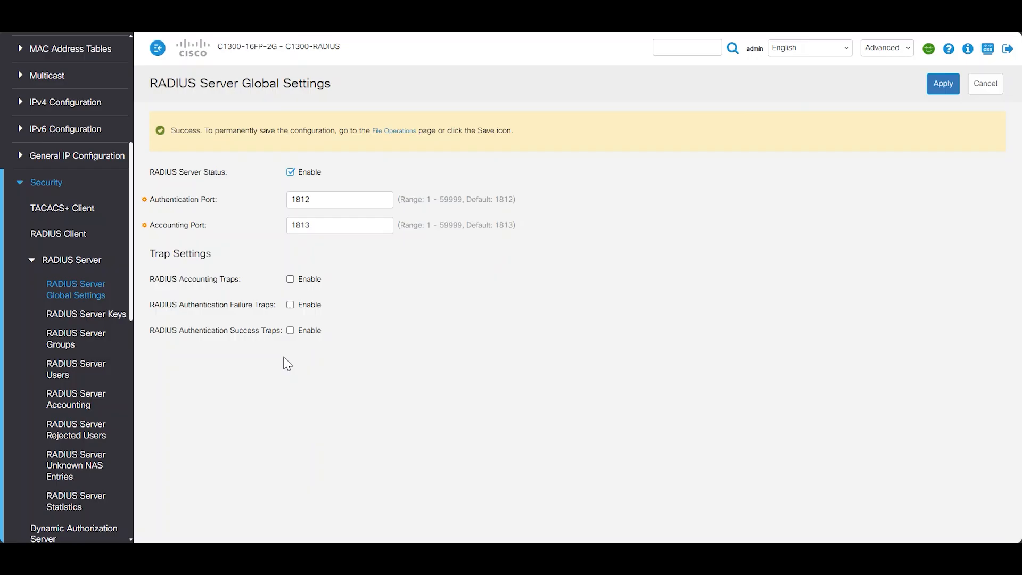
left_click(70, 317)
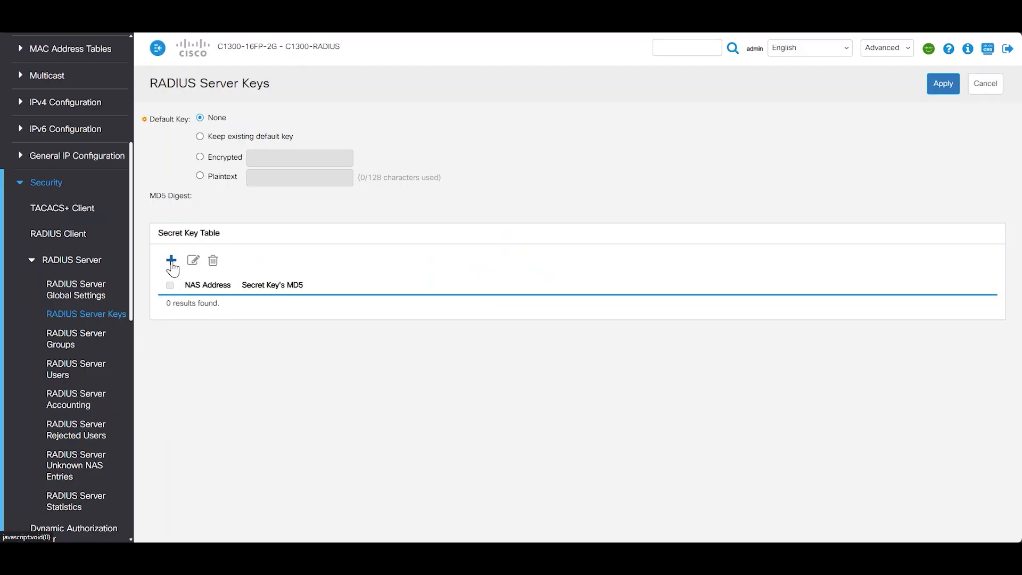
Add a Secret Key Table entry for NAS 192.168.1.101 with a plaintext shared secret
left_click(171, 260)
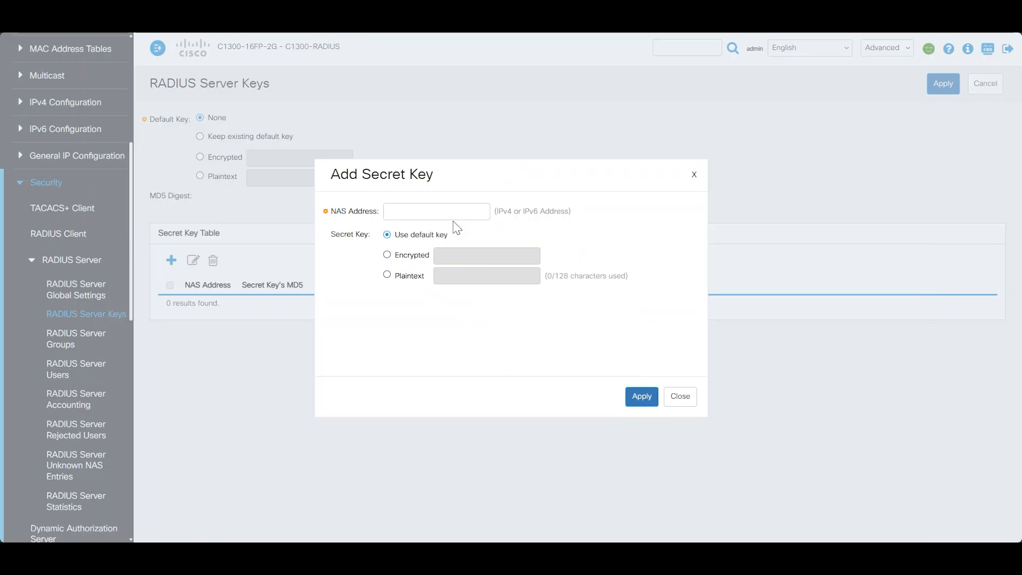
left_click(442, 212)
type("192.168.1.101")
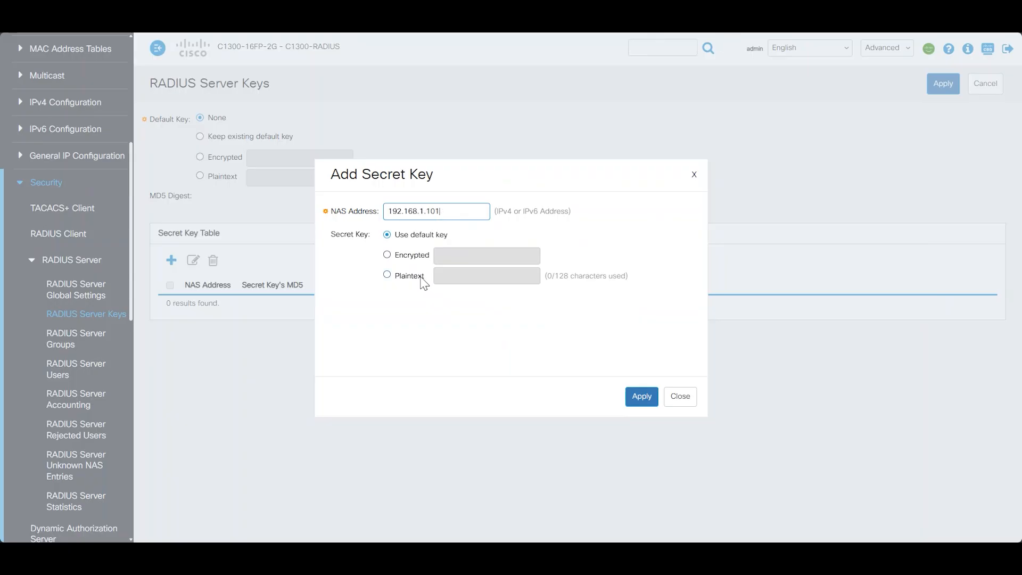
left_click(421, 277)
left_click(491, 276)
type("example")
left_click(628, 395)
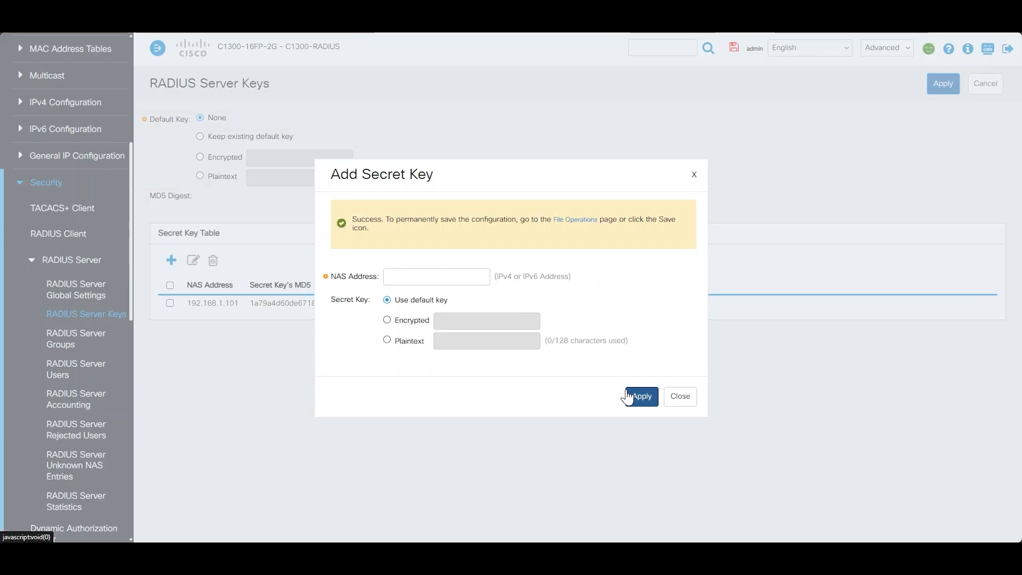
left_click(679, 397)
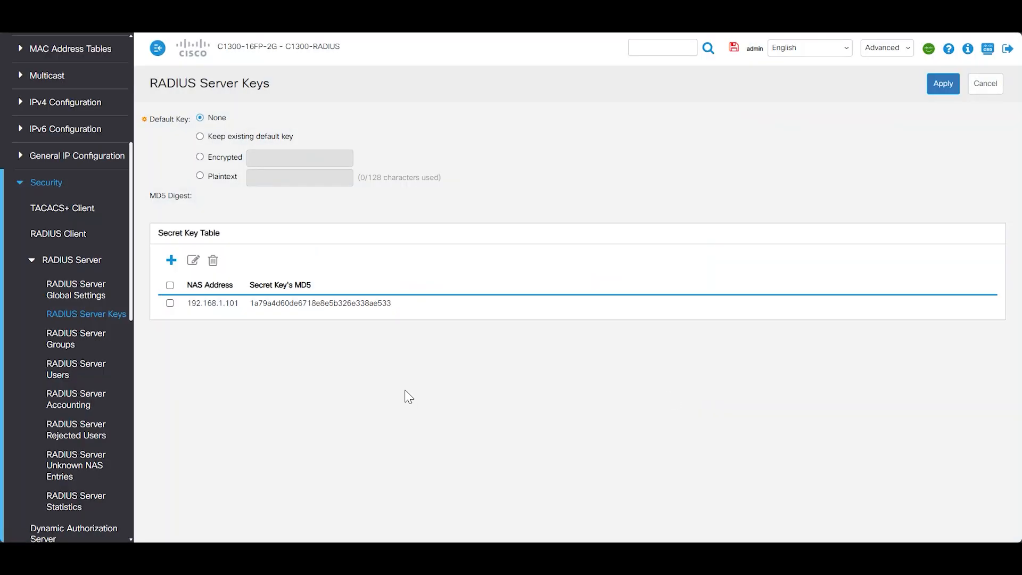
Add the RADIUS server group 'MyGroup' with the default privilege level 1
left_click(73, 344)
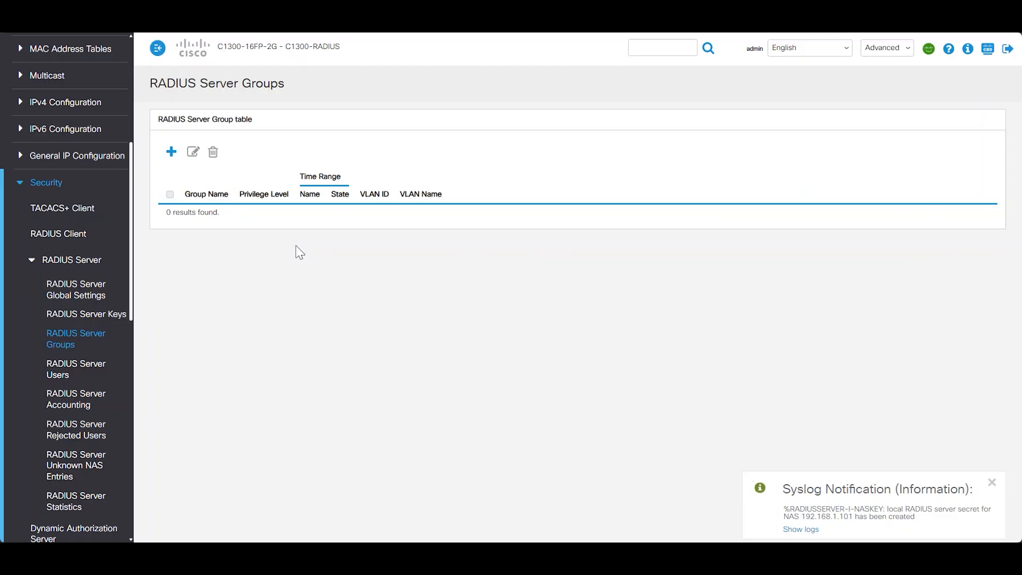
left_click(170, 154)
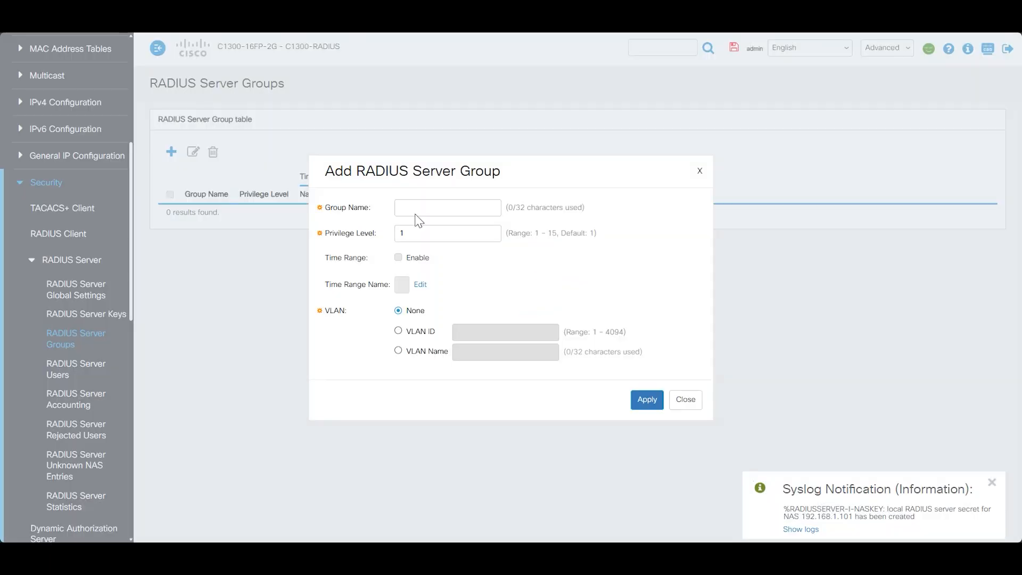
left_click(427, 208)
type("MyGroup")
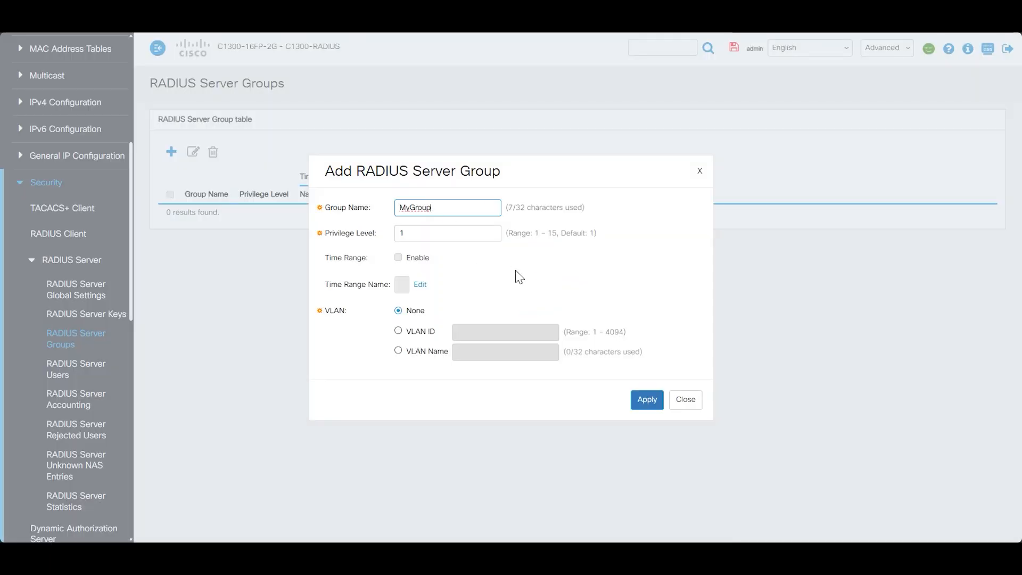
left_click(647, 403)
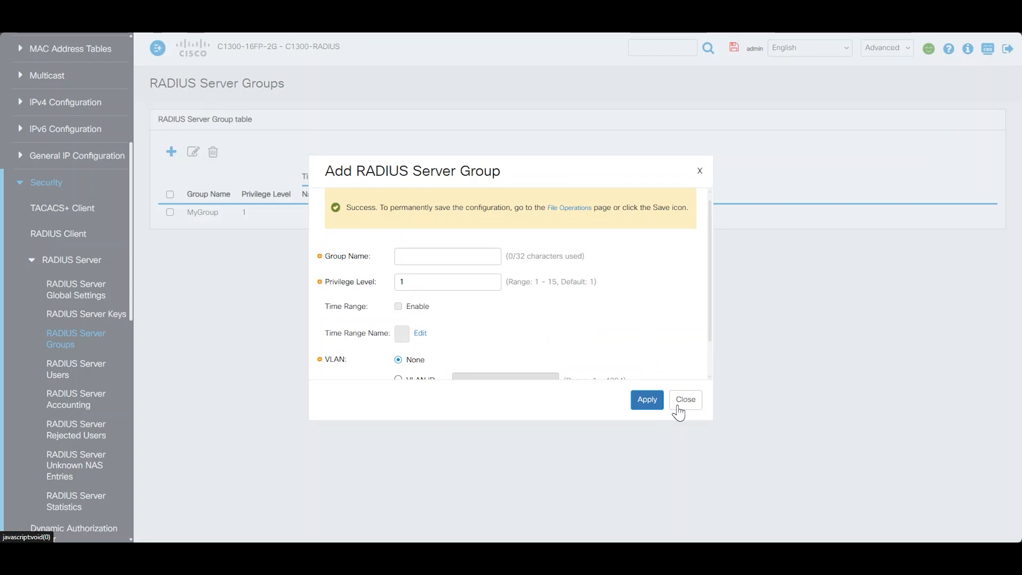
left_click(682, 407)
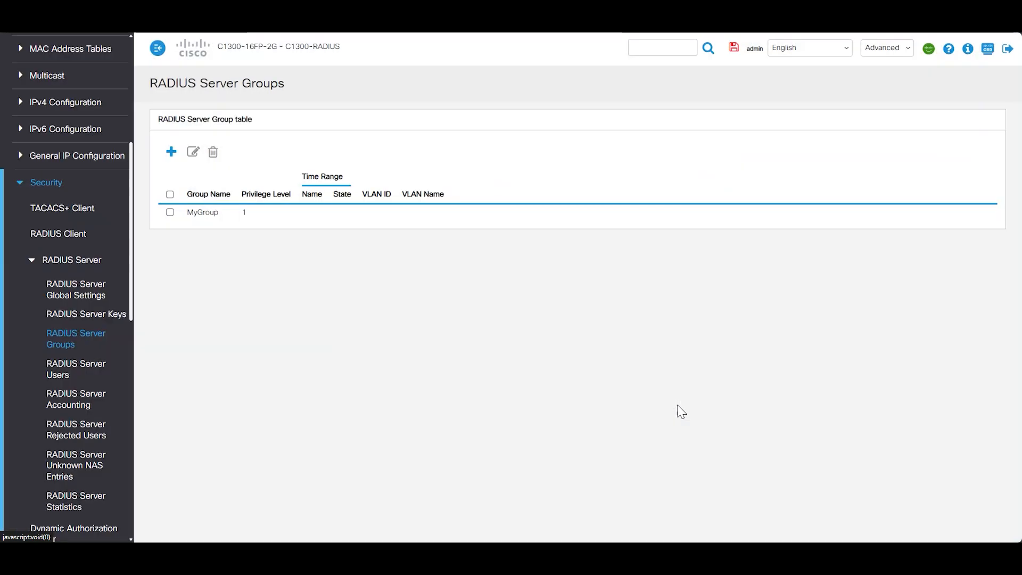
Add RADIUS user 00:9E:1E:AC:3F:7B to MyGroup with a plaintext password
left_click(79, 374)
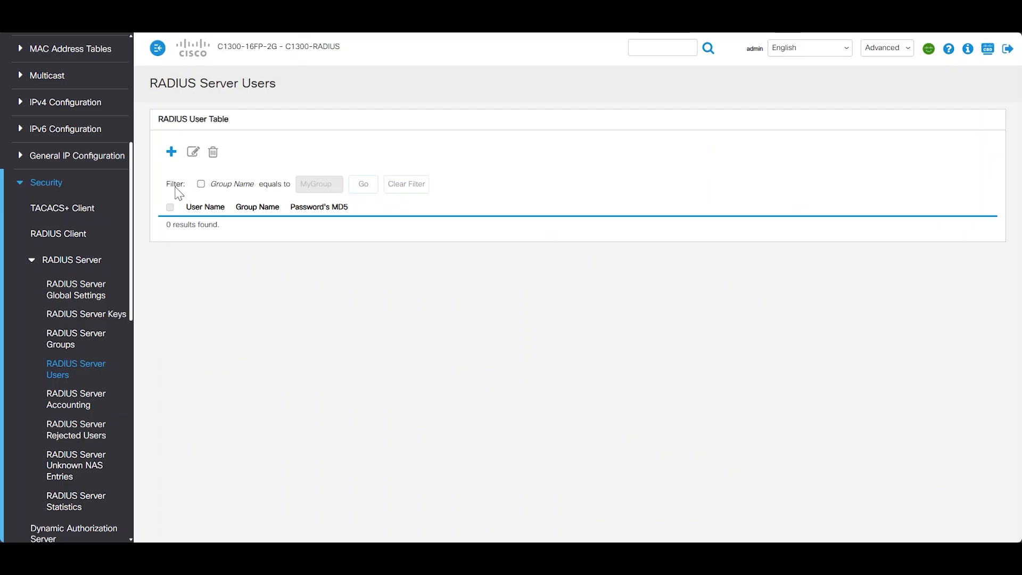
left_click(170, 155)
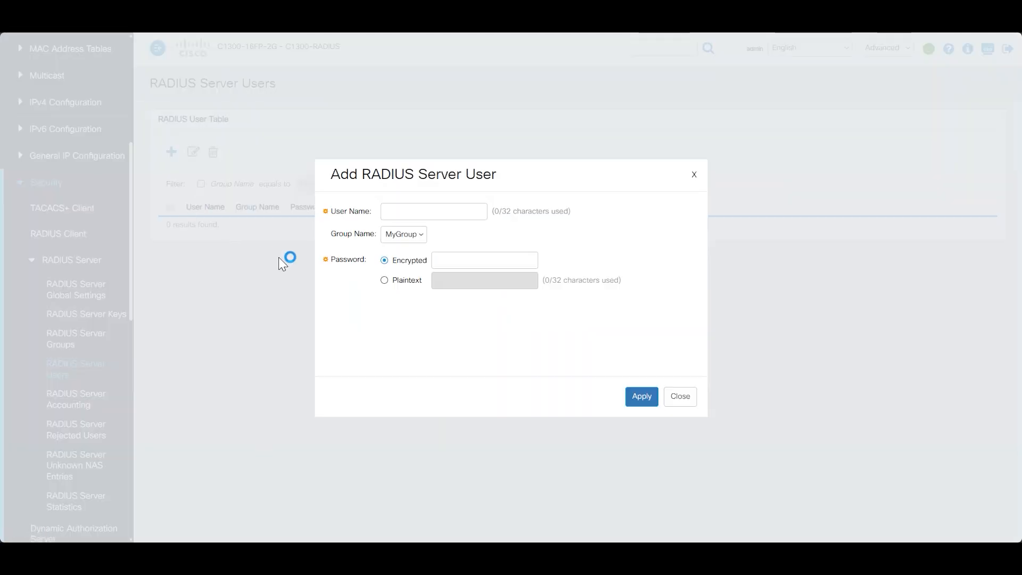
left_click(442, 211)
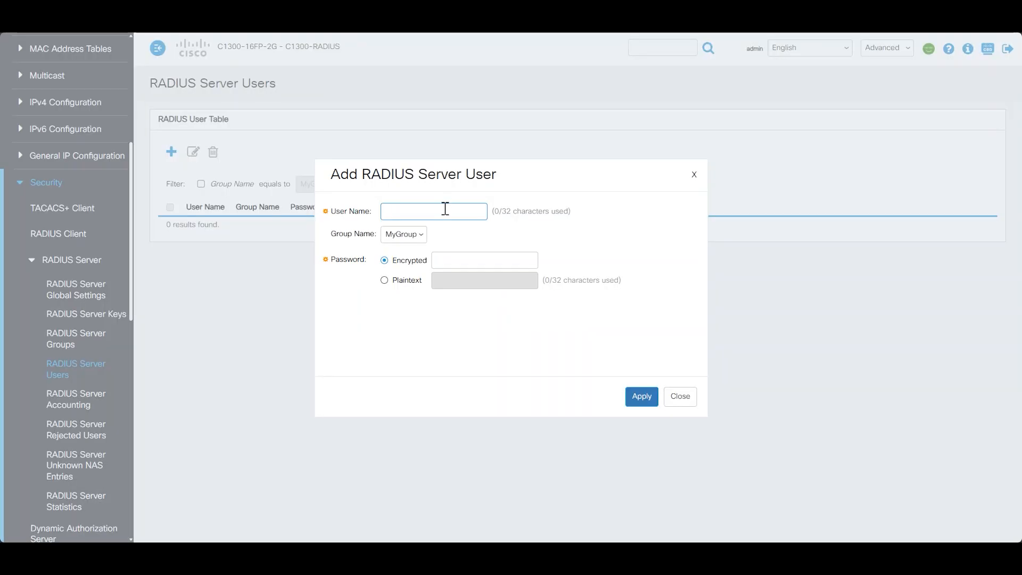
type("00:9E:1E:AC:3F:7B")
left_click(411, 282)
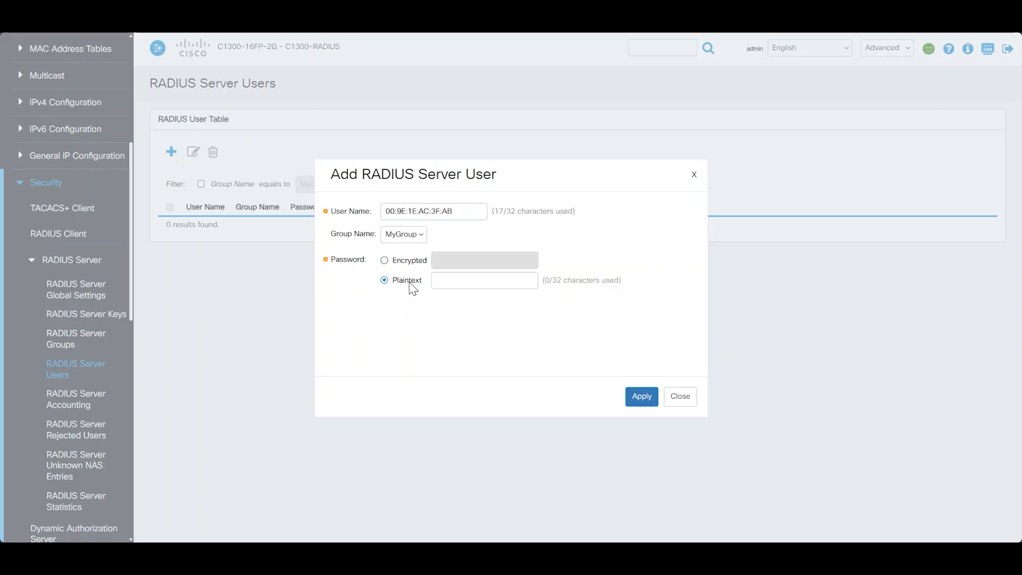
left_click(466, 281)
type("example")
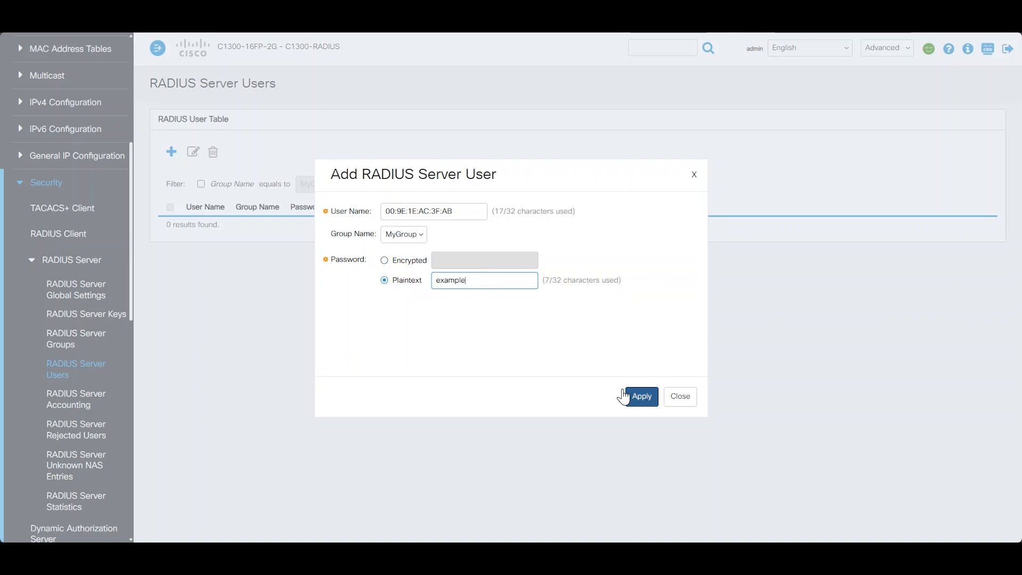
left_click(626, 395)
left_click(677, 398)
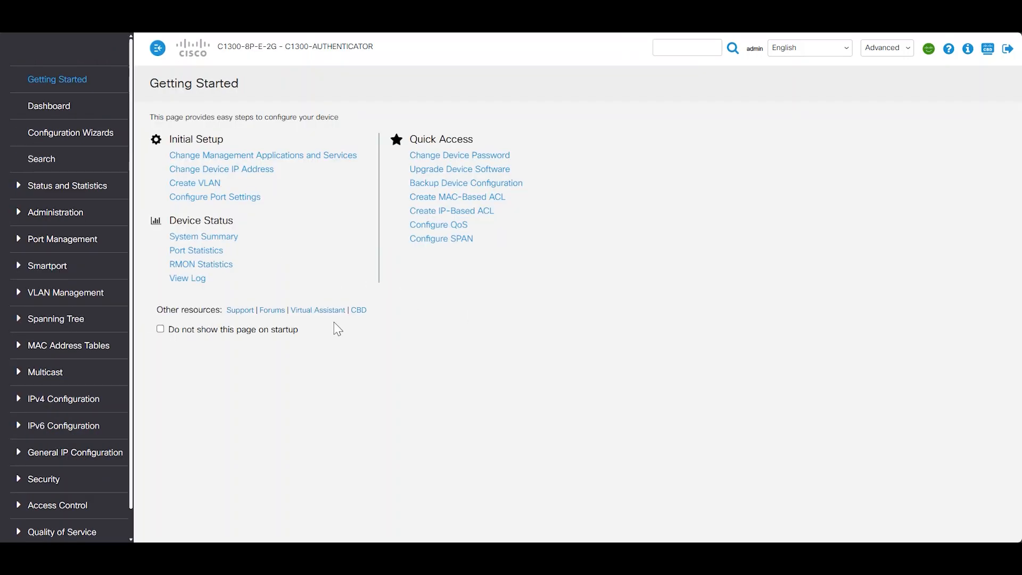
In Security > RADIUS Client, start a new RADIUS server entry for 192.168.1.100 with priority 0
scroll(79, 252, "down", 1)
left_click(51, 451)
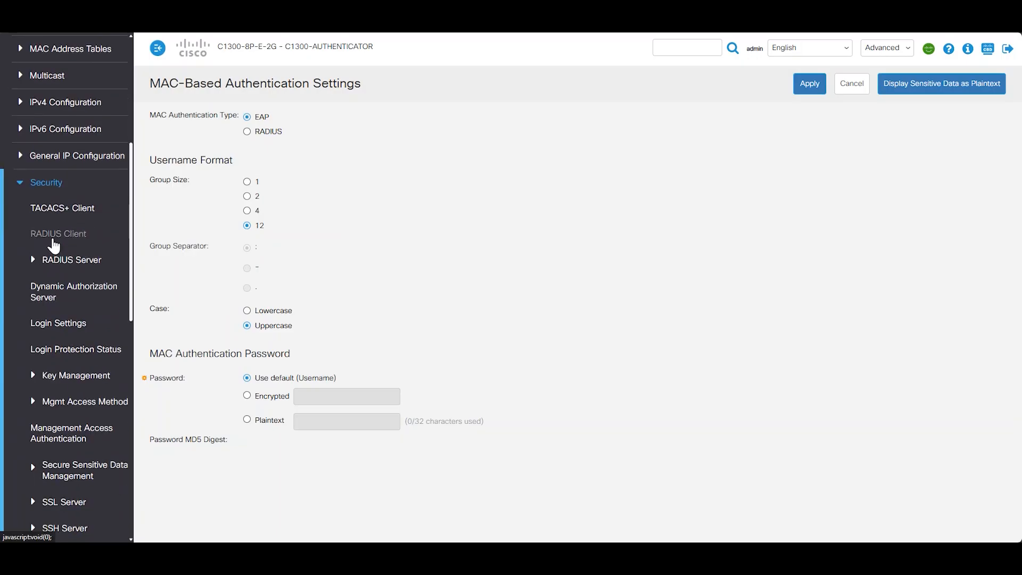
left_click(53, 238)
scroll(440, 303, "down", 1)
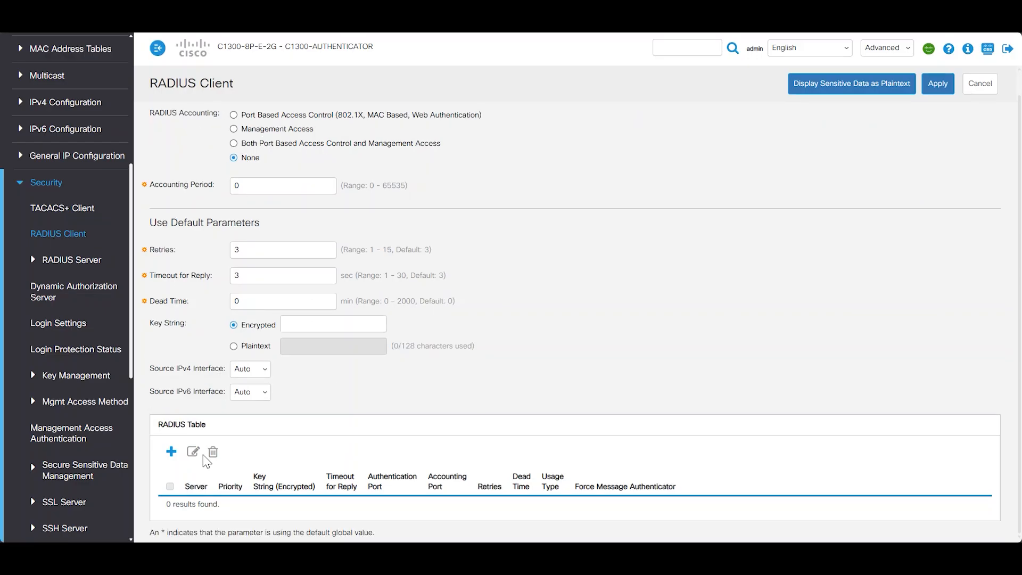
left_click(171, 451)
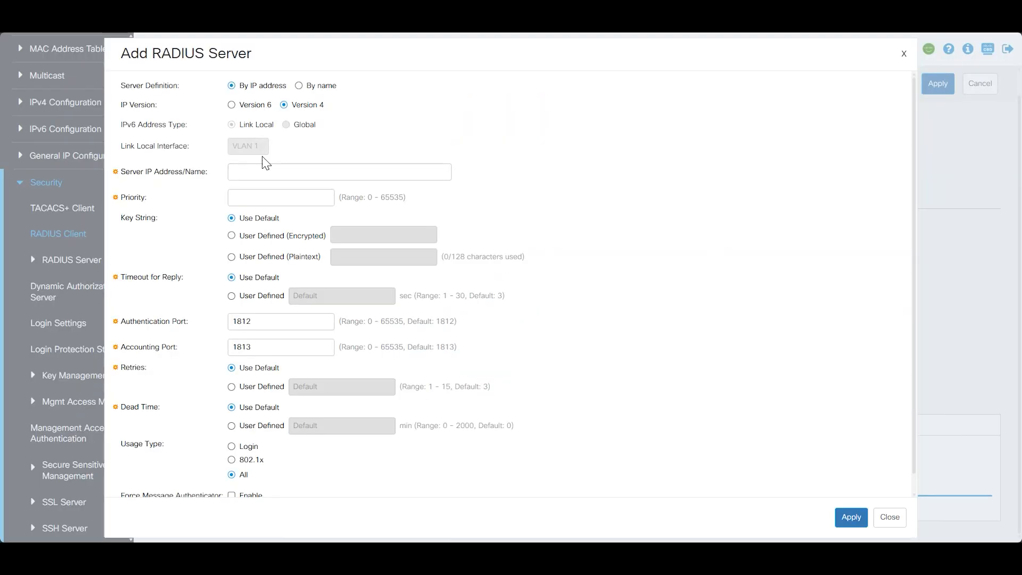
left_click(279, 170)
type("192.168.1.100")
left_click(291, 198)
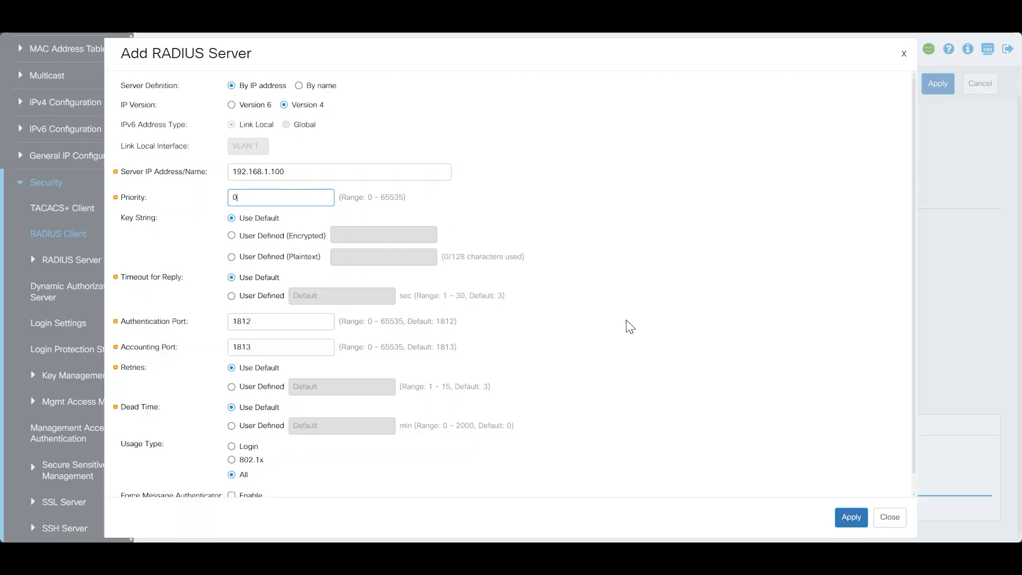
Save the 192.168.1.100 RADIUS server entry and apply the RADIUS client settings
left_click(850, 517)
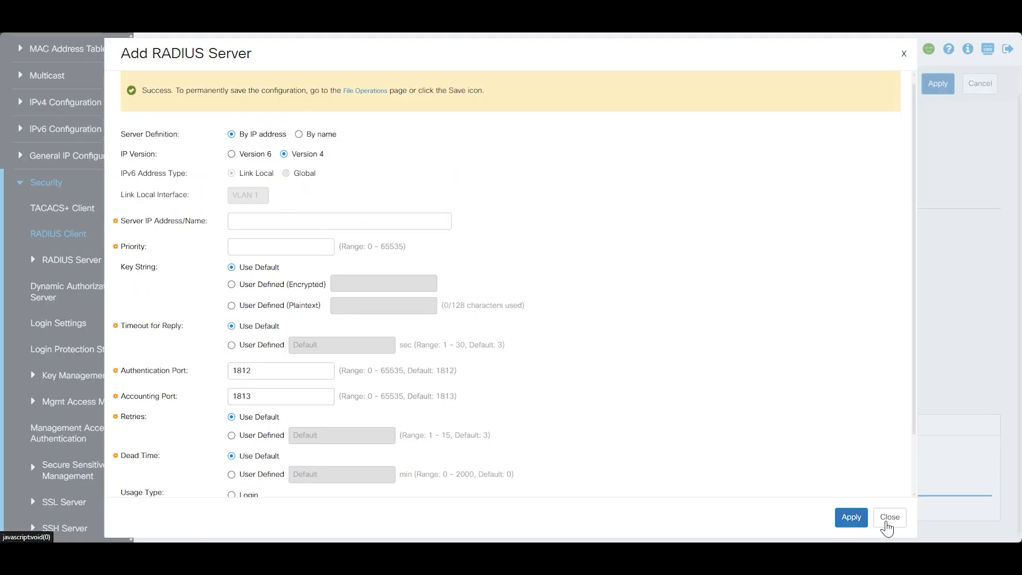
left_click(888, 521)
left_click(940, 84)
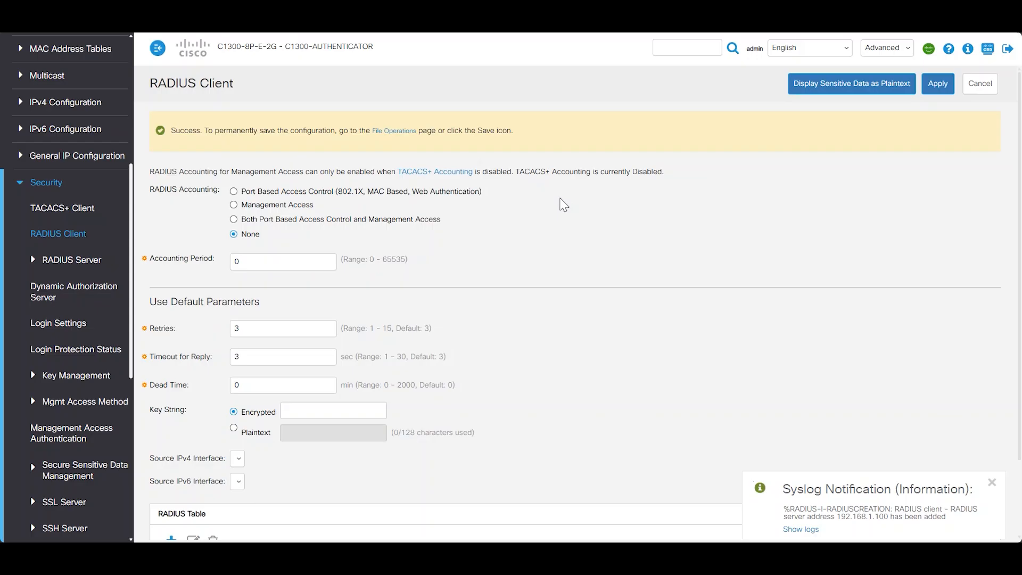
Set the global RADIUS Key String in plaintext and apply it
scroll(665, 245, "down", 2)
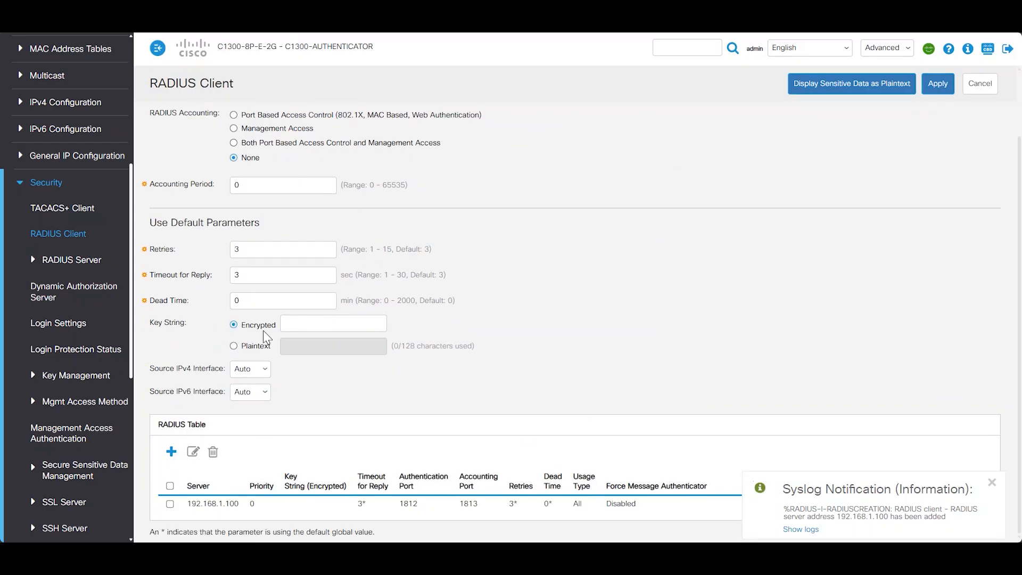
left_click(259, 347)
left_click(316, 346)
type("example")
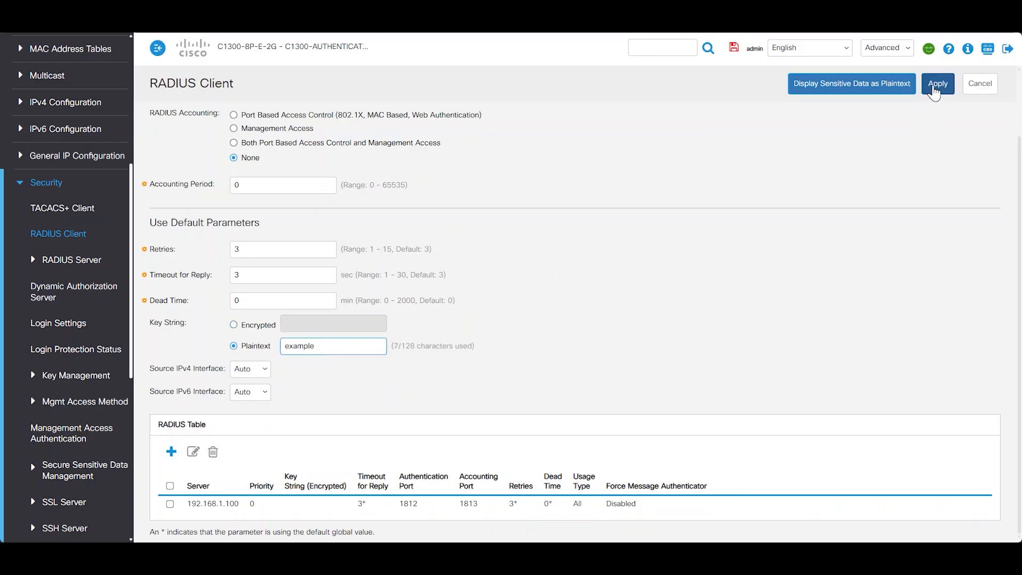
left_click(938, 84)
scroll(563, 213, "down", 2)
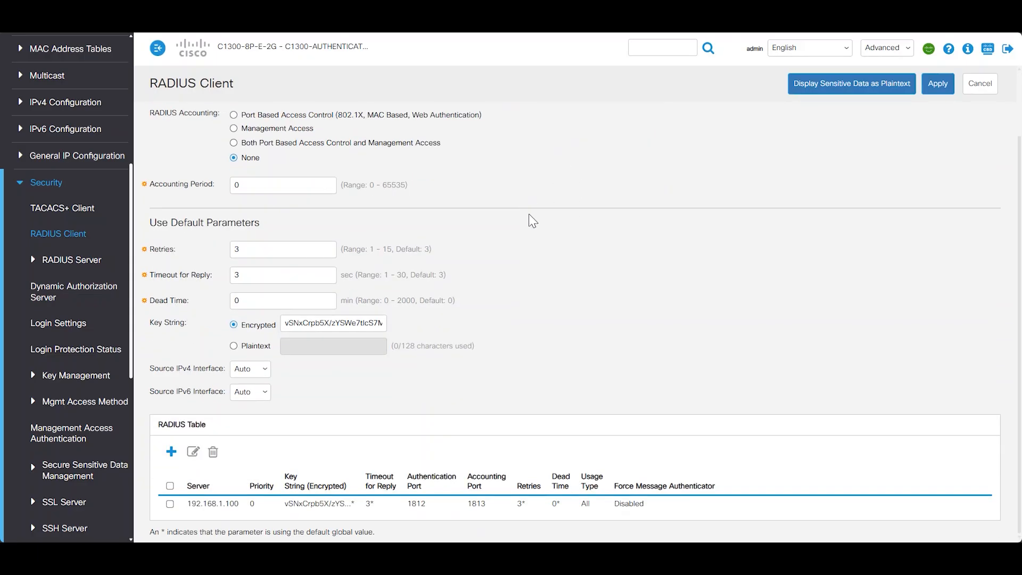
scroll(73, 248, "down", 2)
scroll(73, 250, "down", 6)
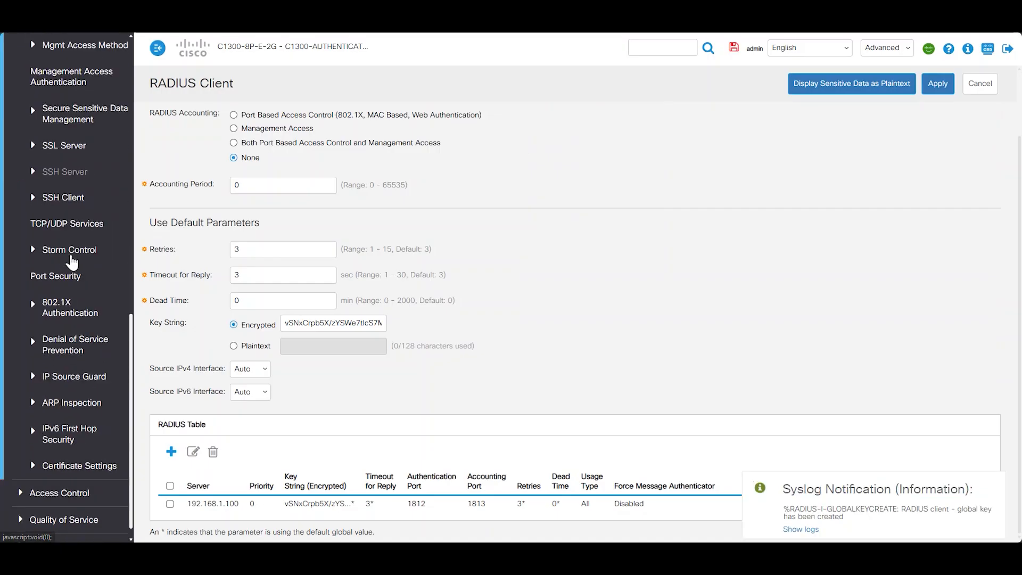
left_click(54, 305)
Enable port-based 802.1X authentication with MAC authentication failure and success traps, and apply
scroll(55, 246, "down", 2)
left_click(55, 247)
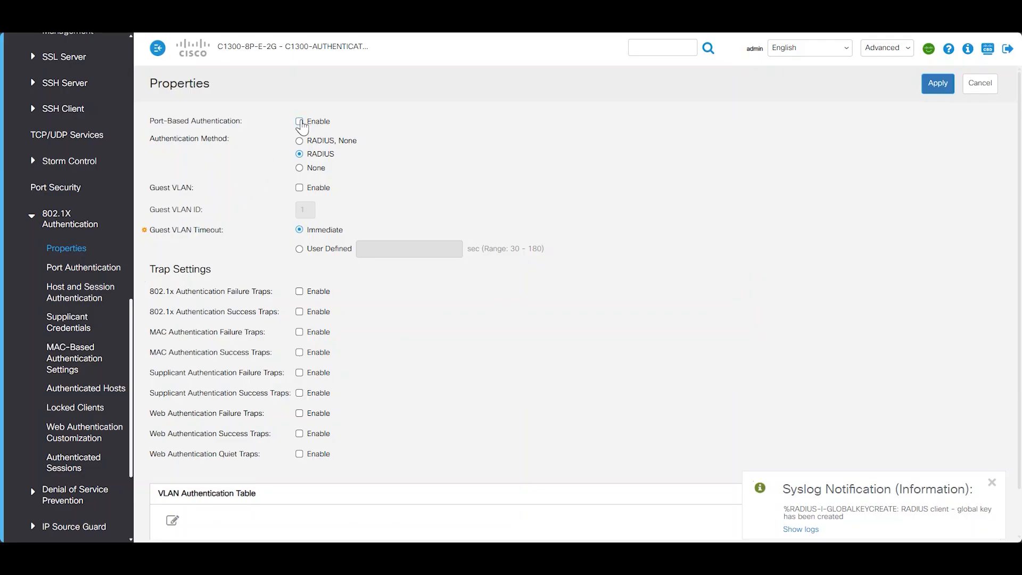
left_click(300, 121)
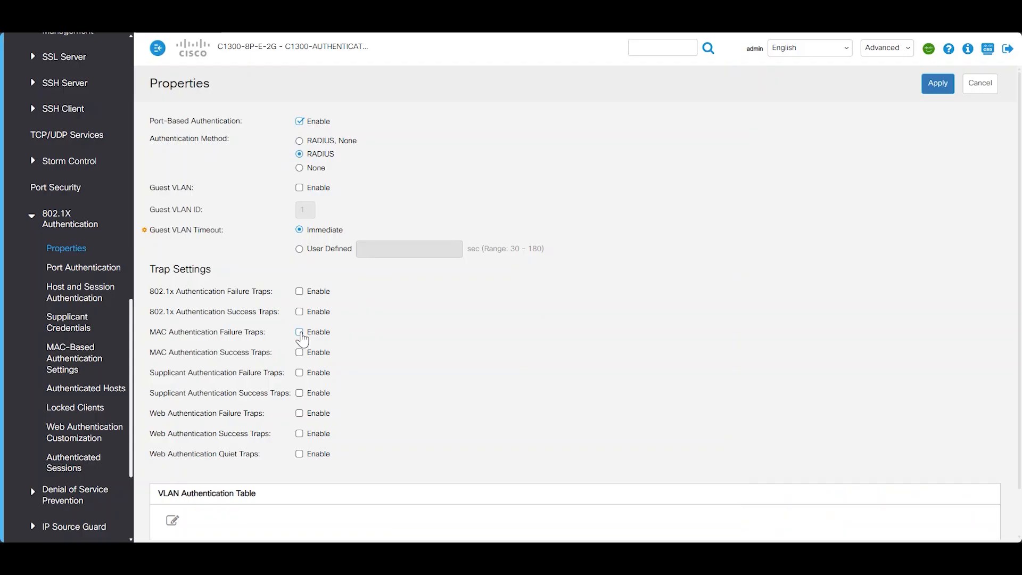
left_click(300, 332)
left_click(938, 84)
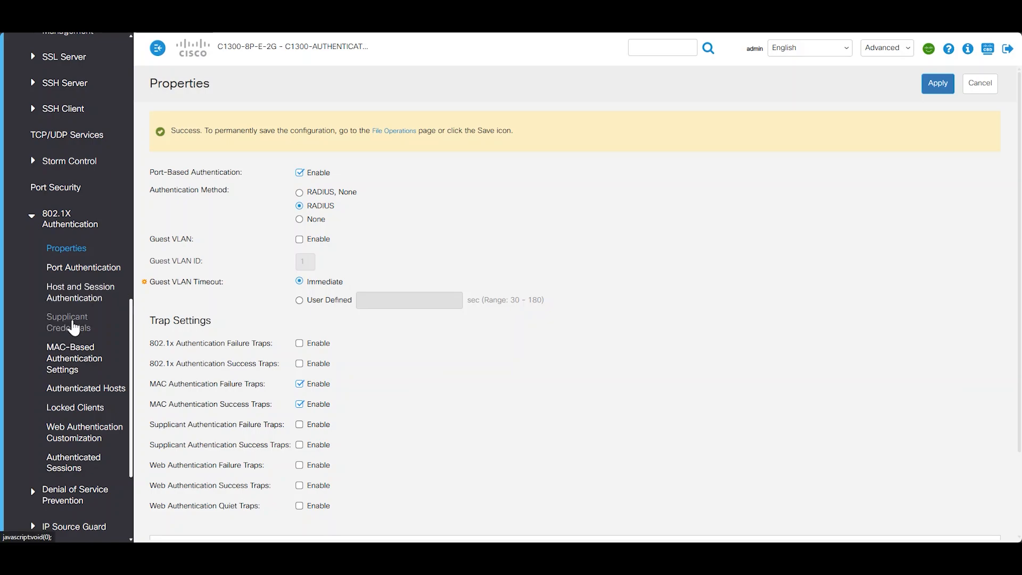
left_click(75, 358)
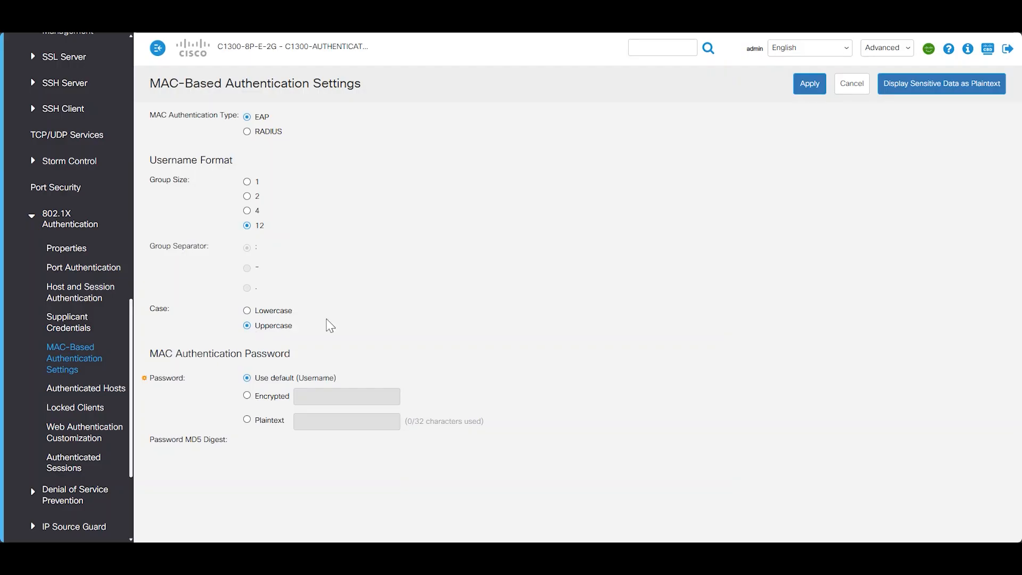
Set MAC authentication to RADIUS, group size 2, ':' separator, uppercase, with a plaintext custom password
left_click(247, 132)
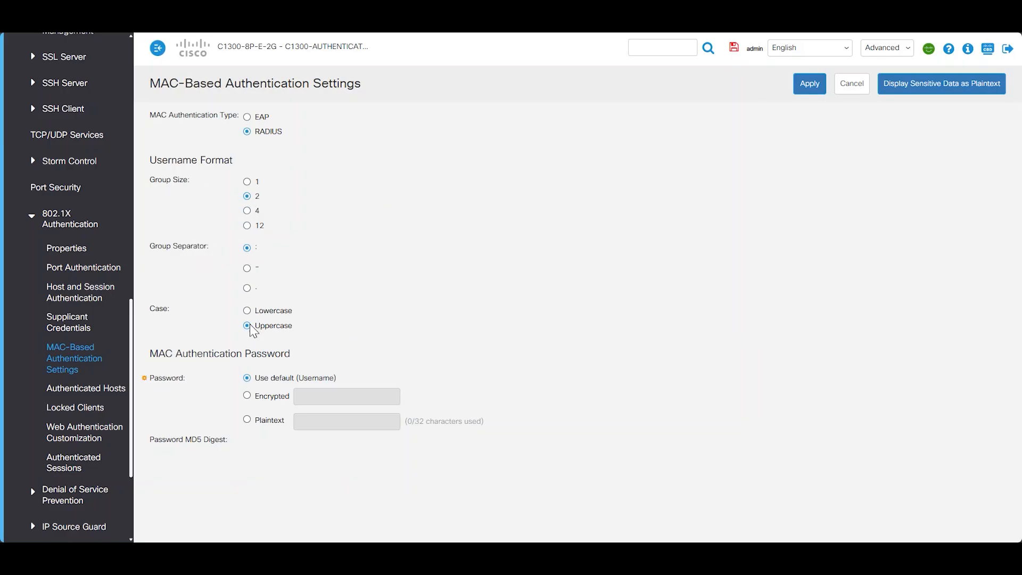
left_click(267, 420)
left_click(329, 421)
type("example")
left_click(809, 84)
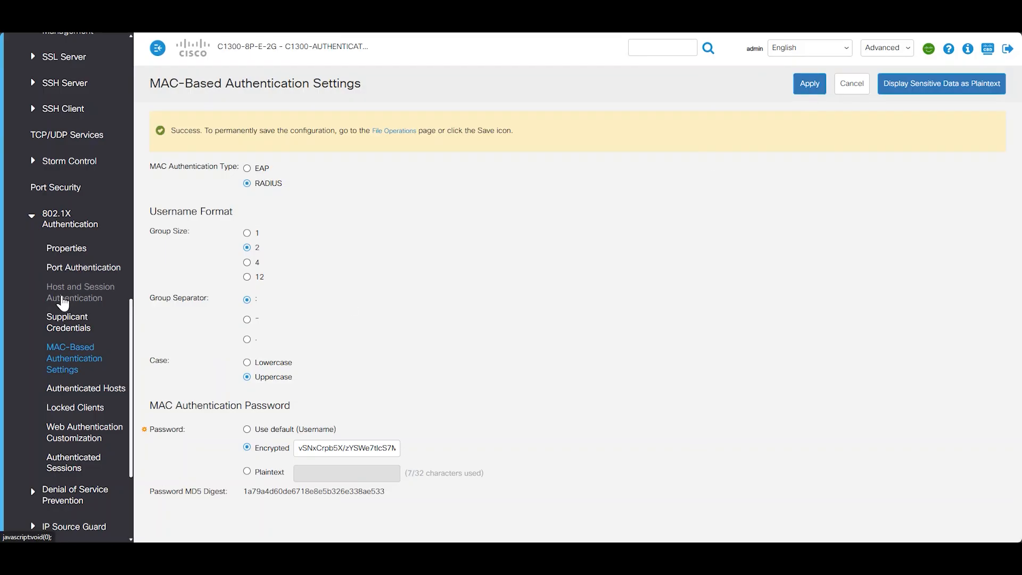
Edit GE1 in Host and Session Authentication to use Multiple Sessions
left_click(63, 303)
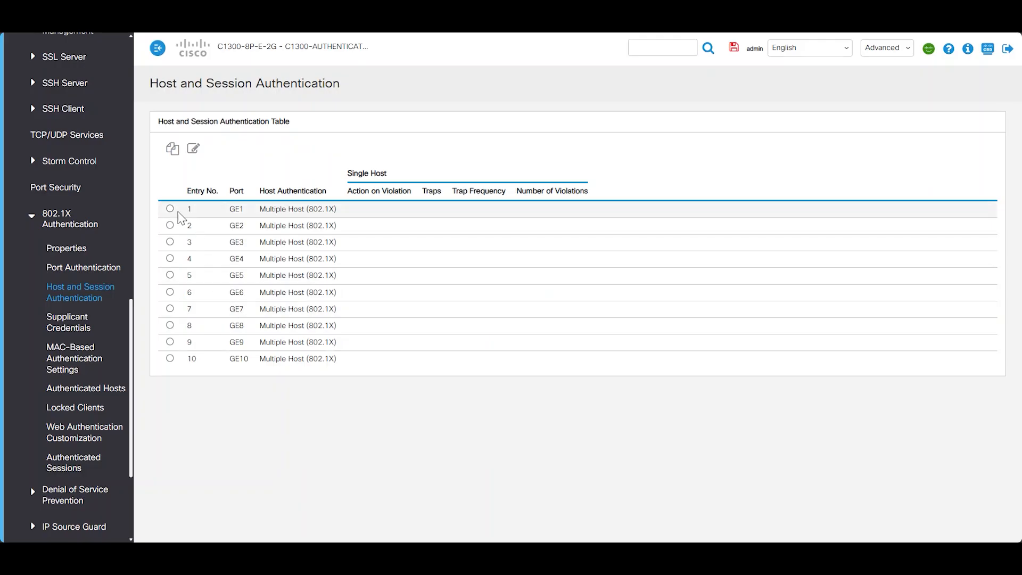
left_click(170, 209)
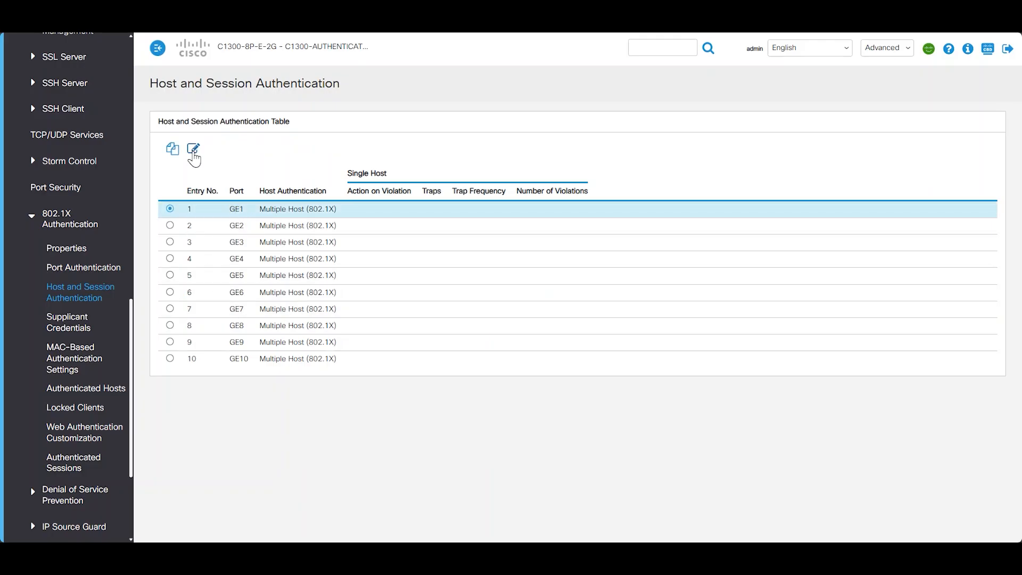
left_click(193, 149)
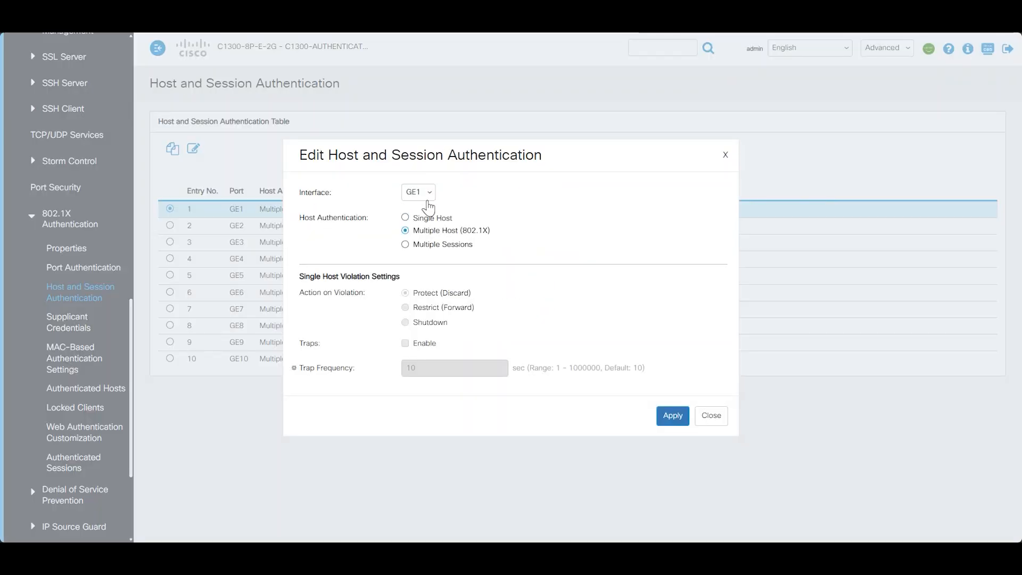
left_click(405, 244)
left_click(673, 415)
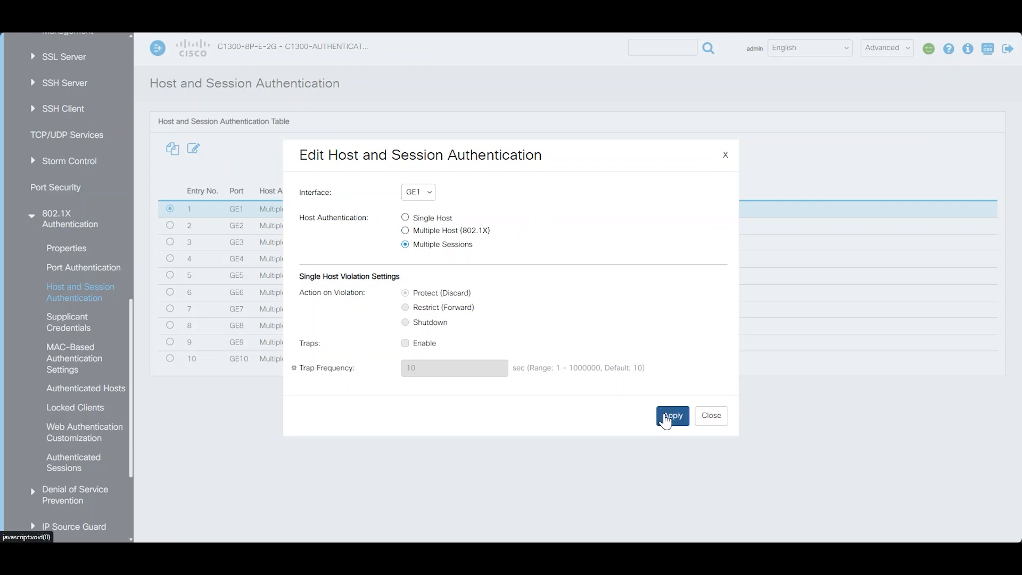
left_click(707, 418)
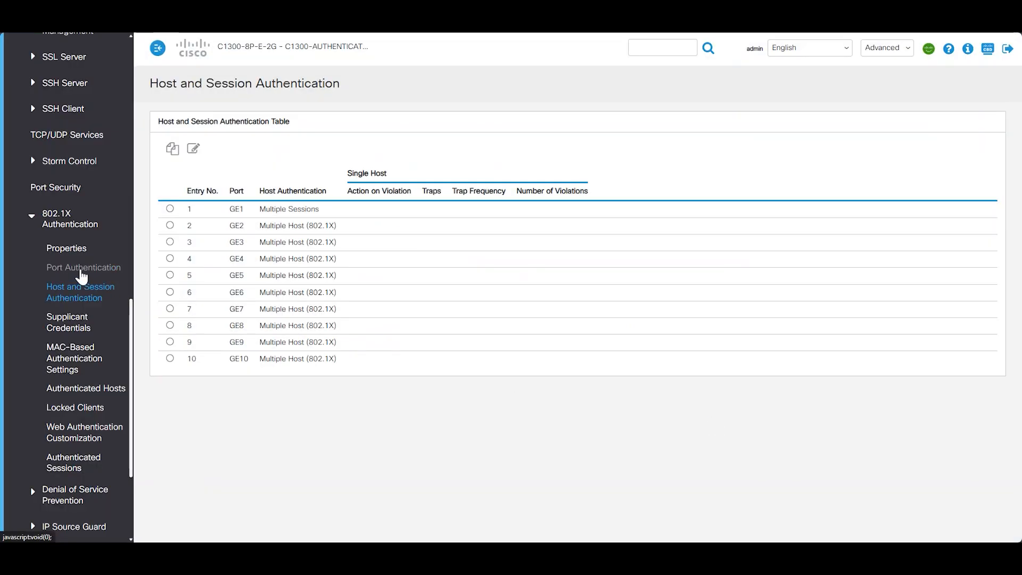
left_click(78, 268)
Set GE1's Administrative Port Control to Auto and enable MAC Based Authentication
left_click(170, 207)
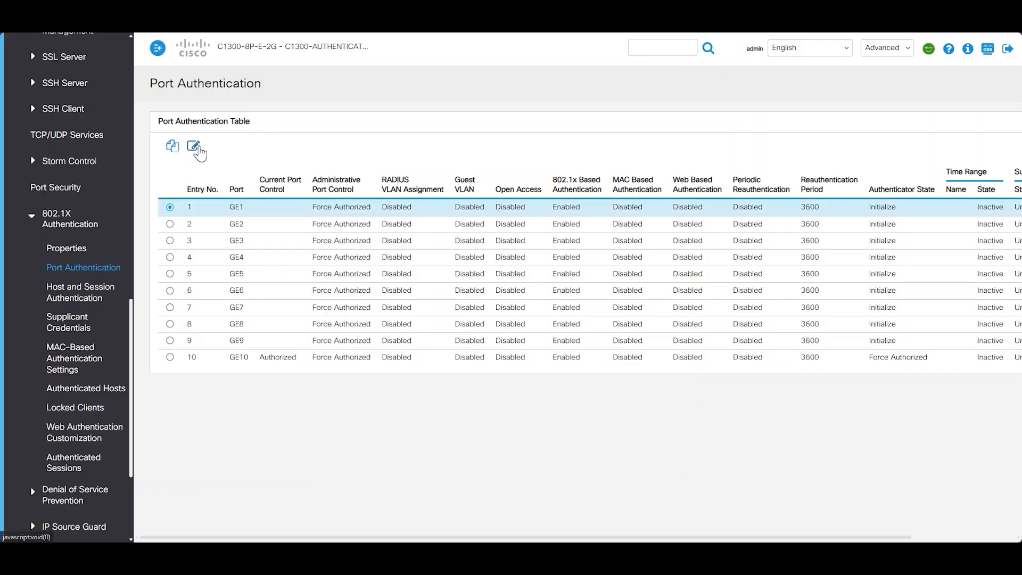
left_click(193, 146)
left_click(169, 142)
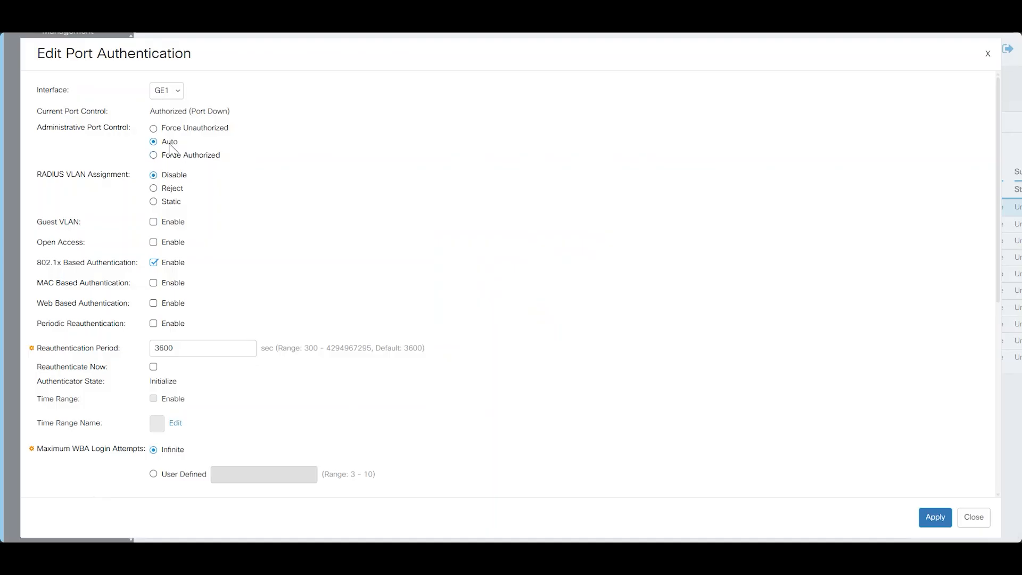
left_click(154, 284)
left_click(933, 517)
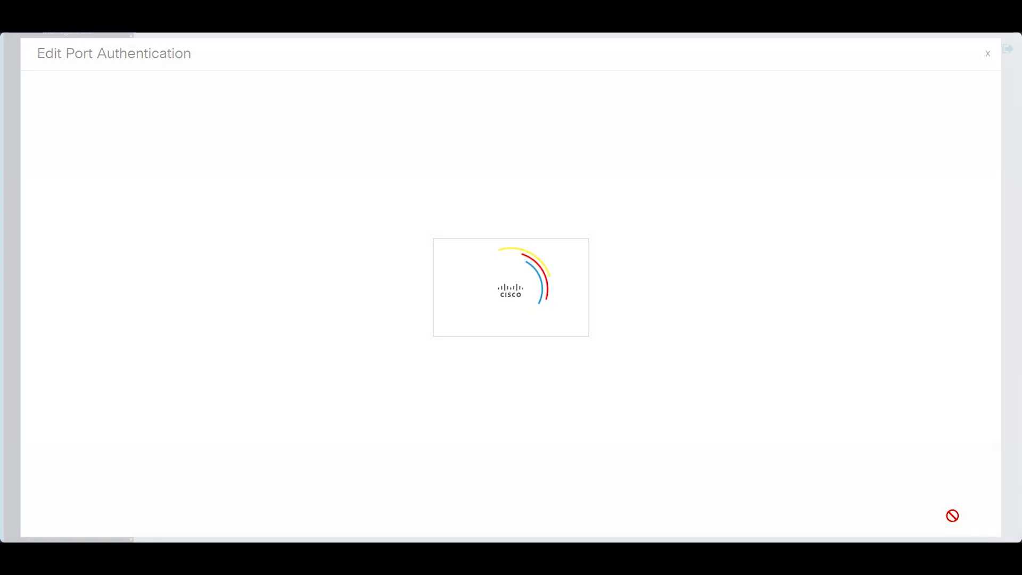
left_click(975, 524)
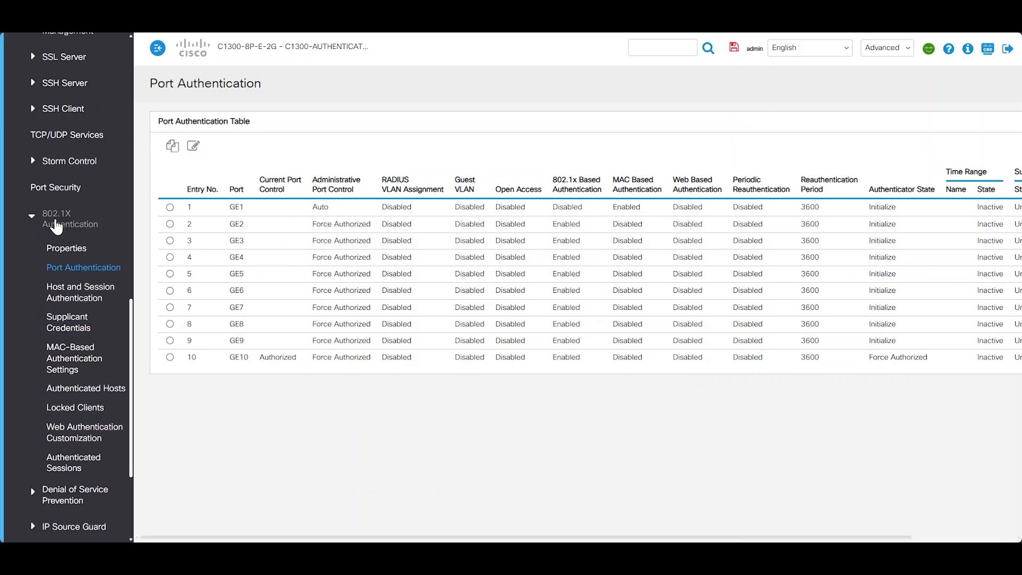
scroll(63, 255, "down", 3)
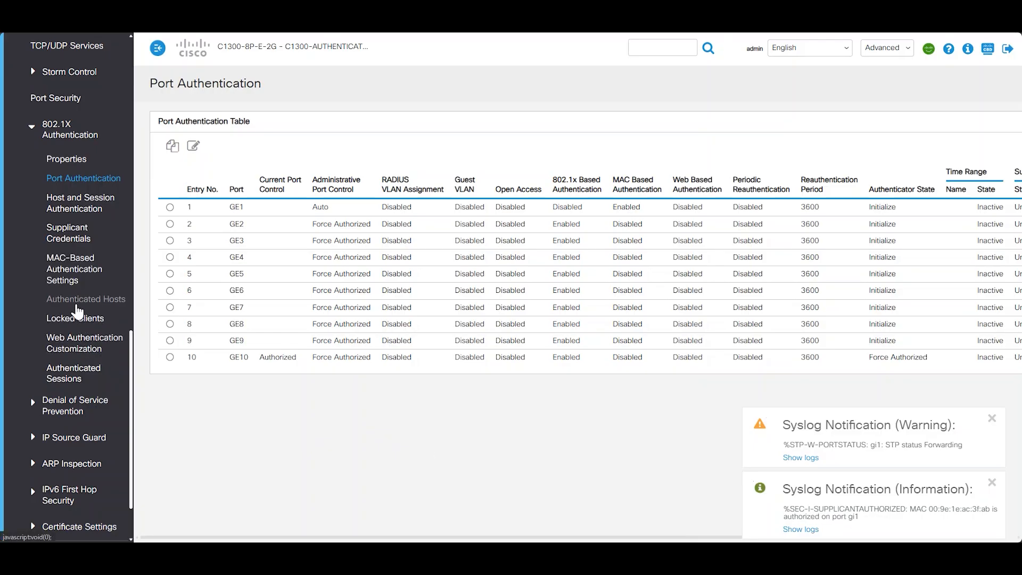
Check Authenticated Hosts for the MAC-authenticated host on GE1, then view its authorization in the RAM Memory log
left_click(77, 299)
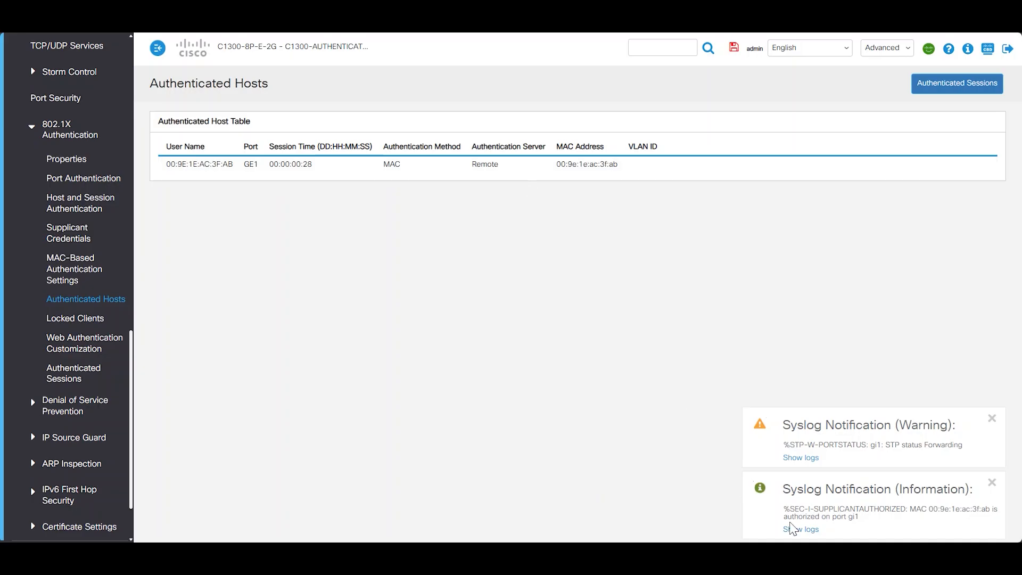
left_click(794, 528)
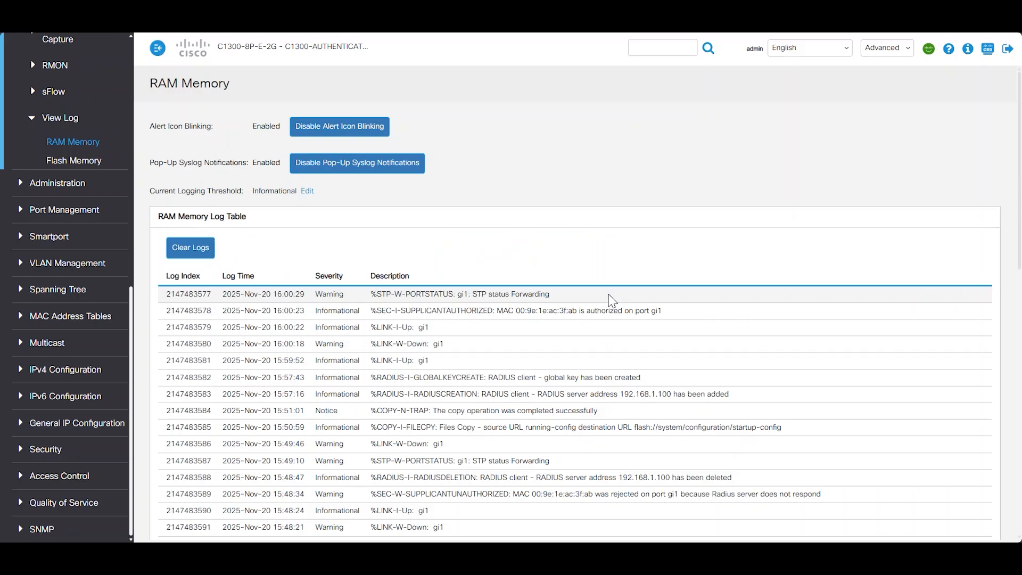